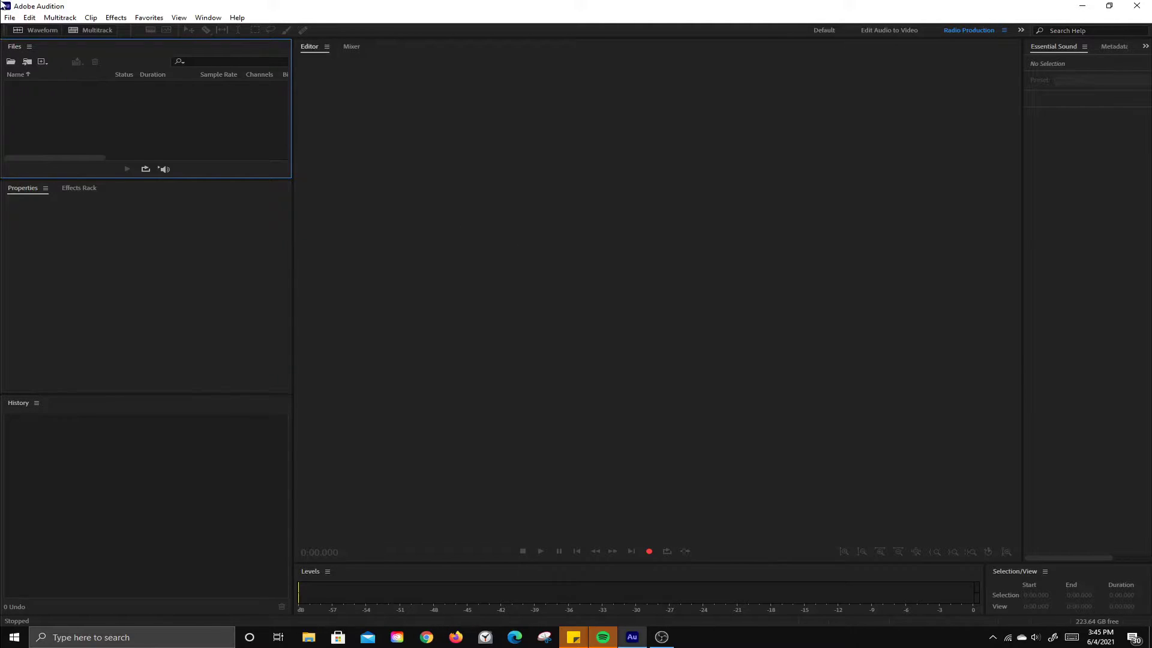
Import all six Practice Files audio files, opening Voice-Music_RemoveSound.wav in the Waveform editor
click(10, 18)
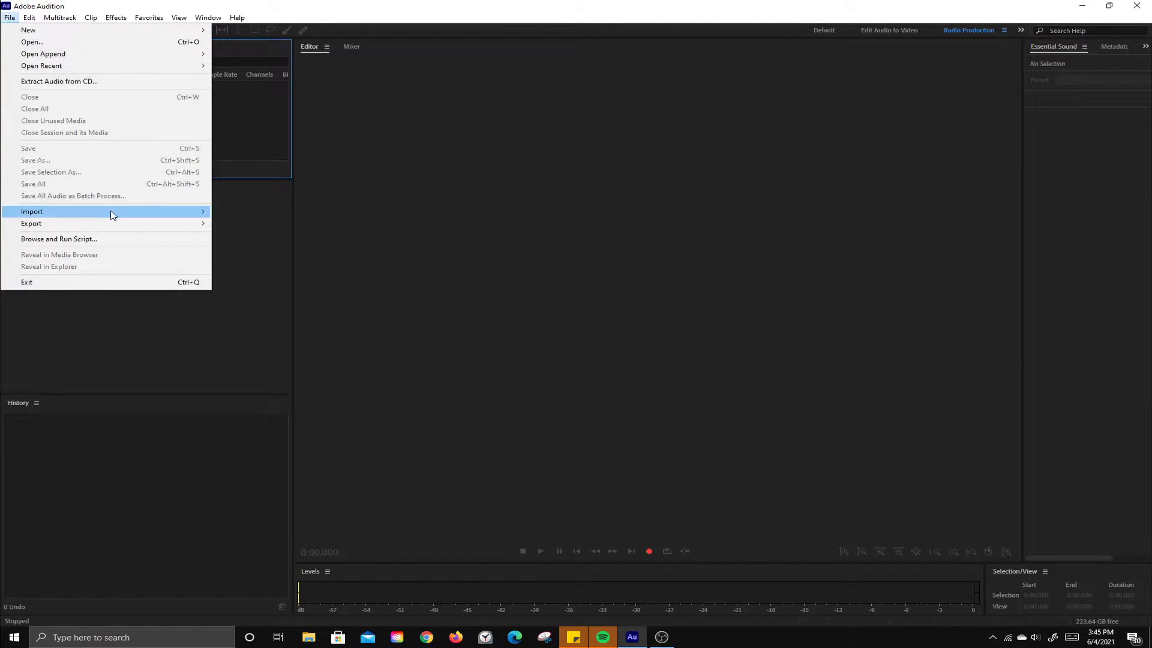
mouse_move(144, 213)
click(298, 219)
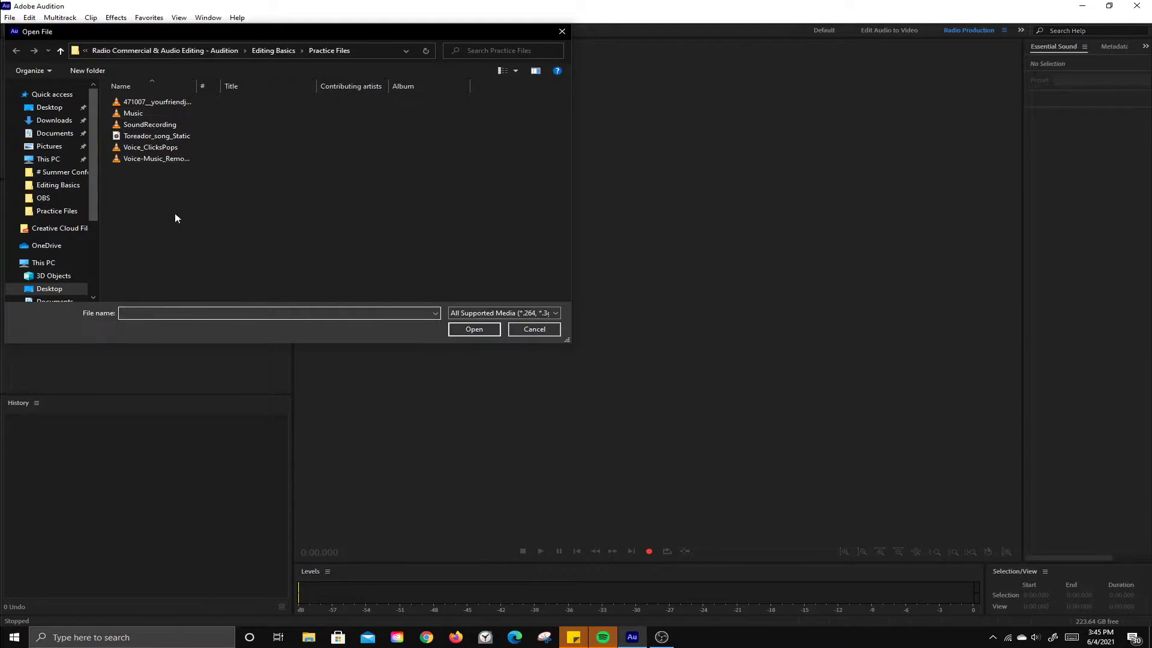
drag(175, 216, 150, 96)
click(474, 329)
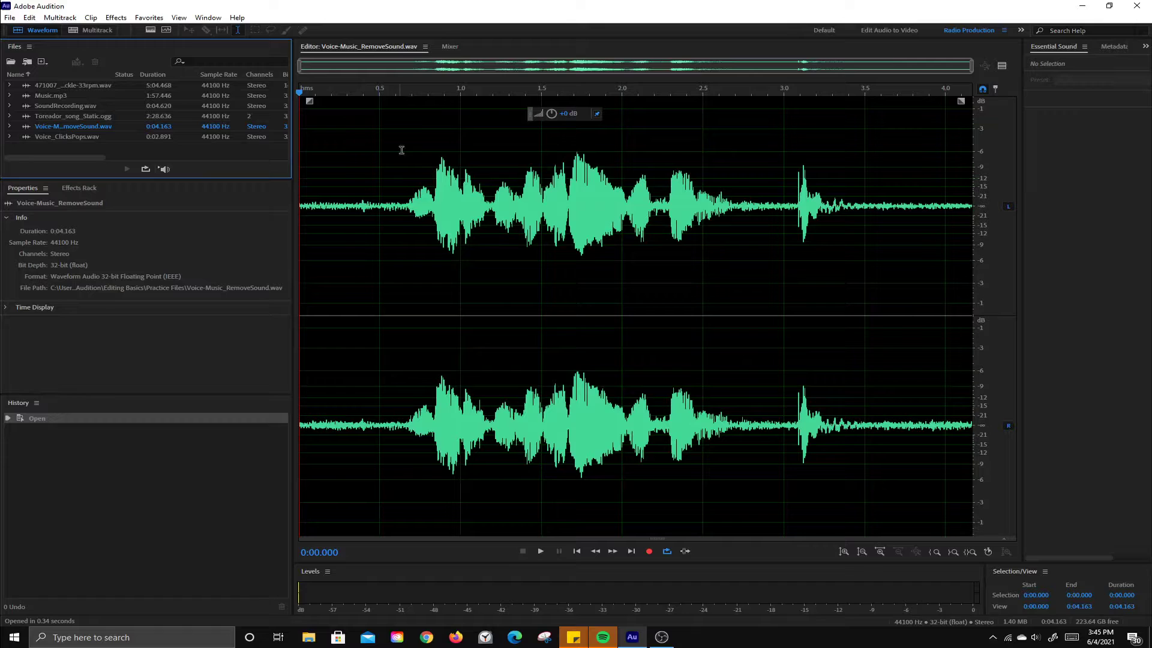
Preview the vinyl crackle file, then open Music.mp3 in the editor and preview it
click(76, 88)
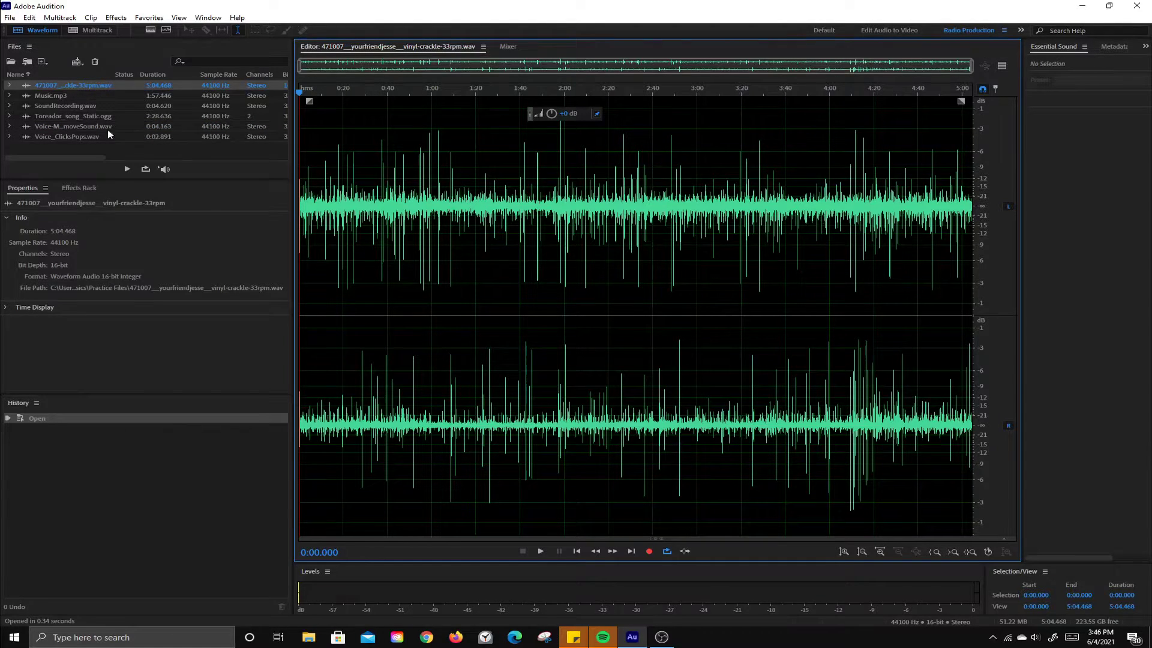
click(128, 171)
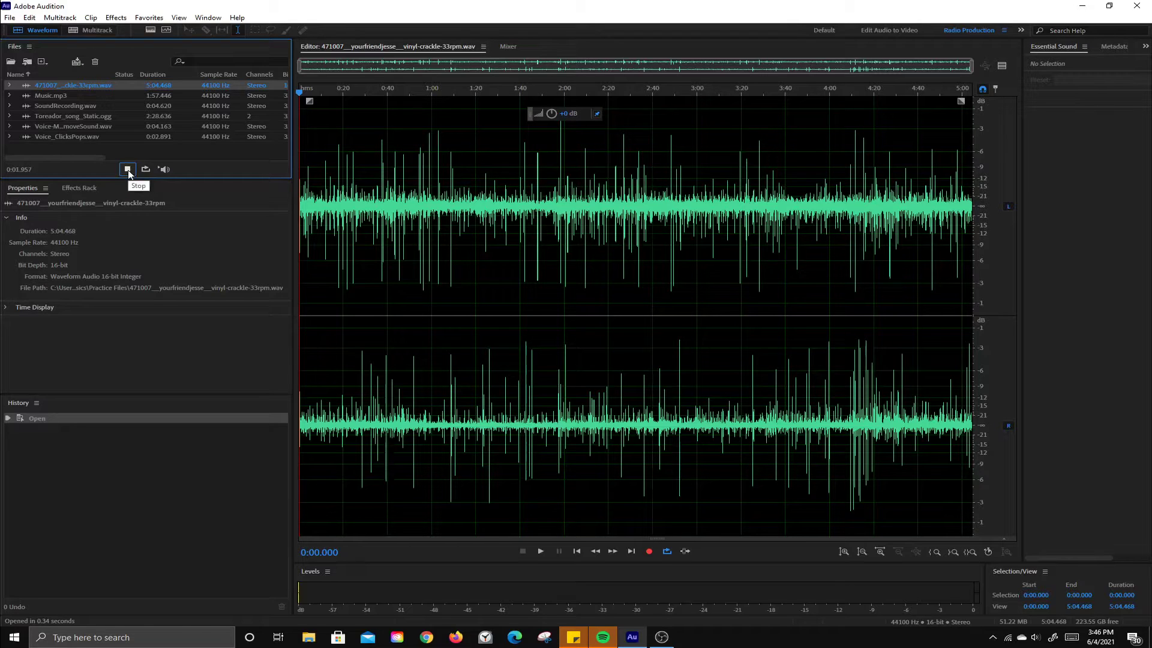
double_click(84, 95)
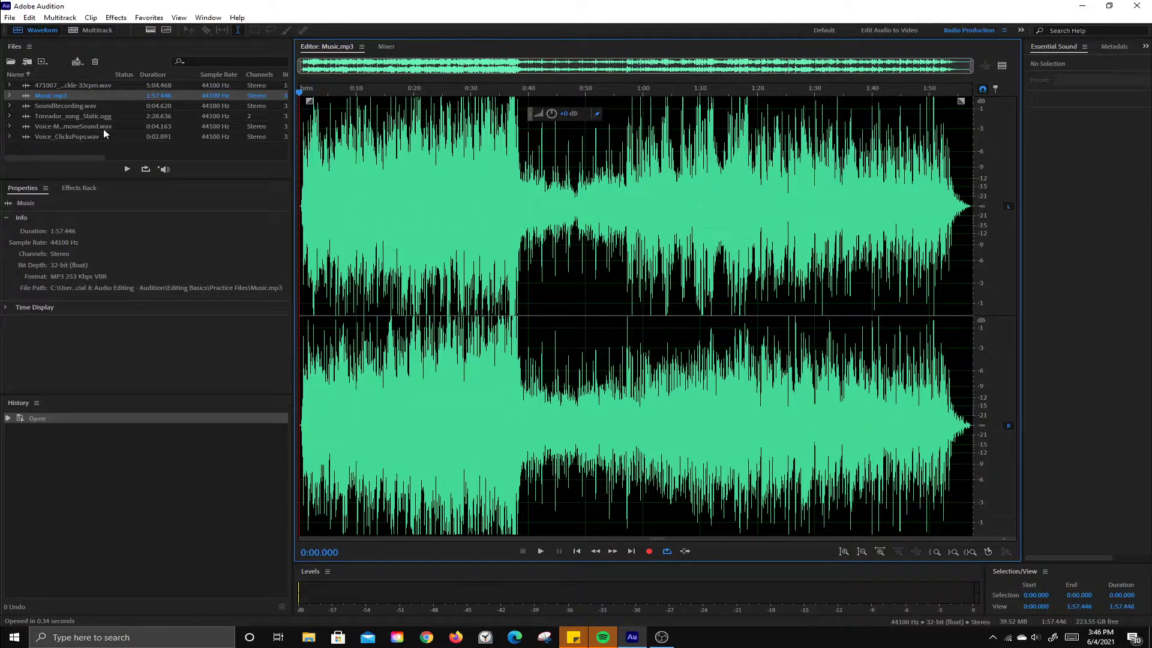
click(126, 169)
click(127, 169)
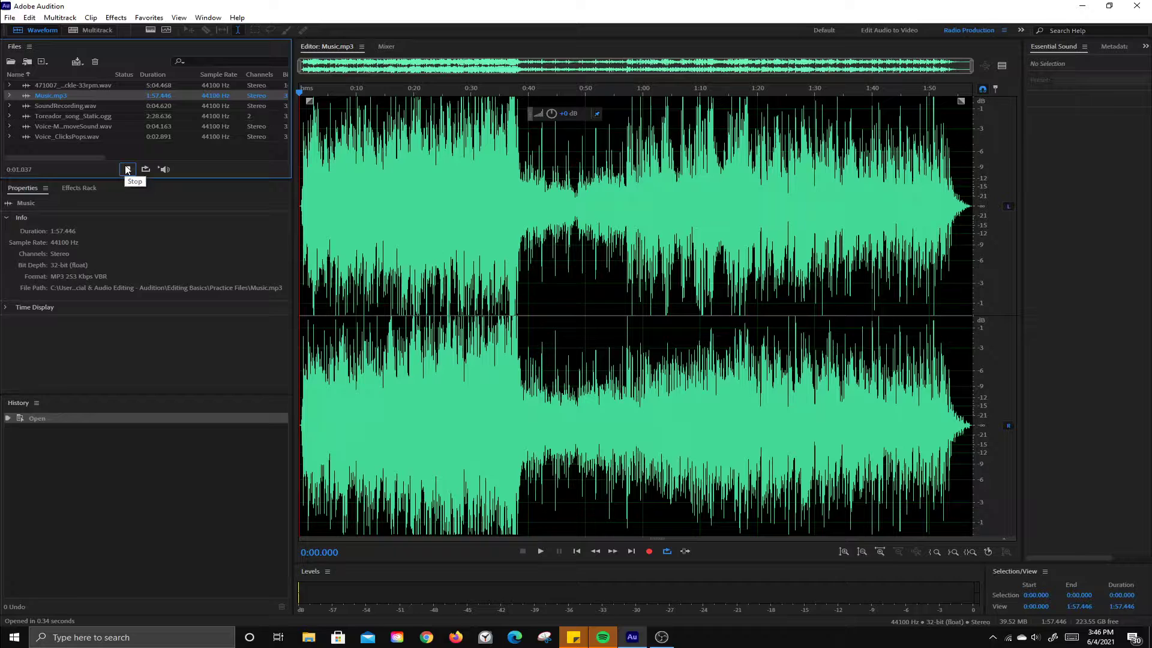
Turn on Auto-Play and preview SoundRecording.wav, Toreador_song_Static.ogg and Voice-Music_RemoveSound
click(164, 168)
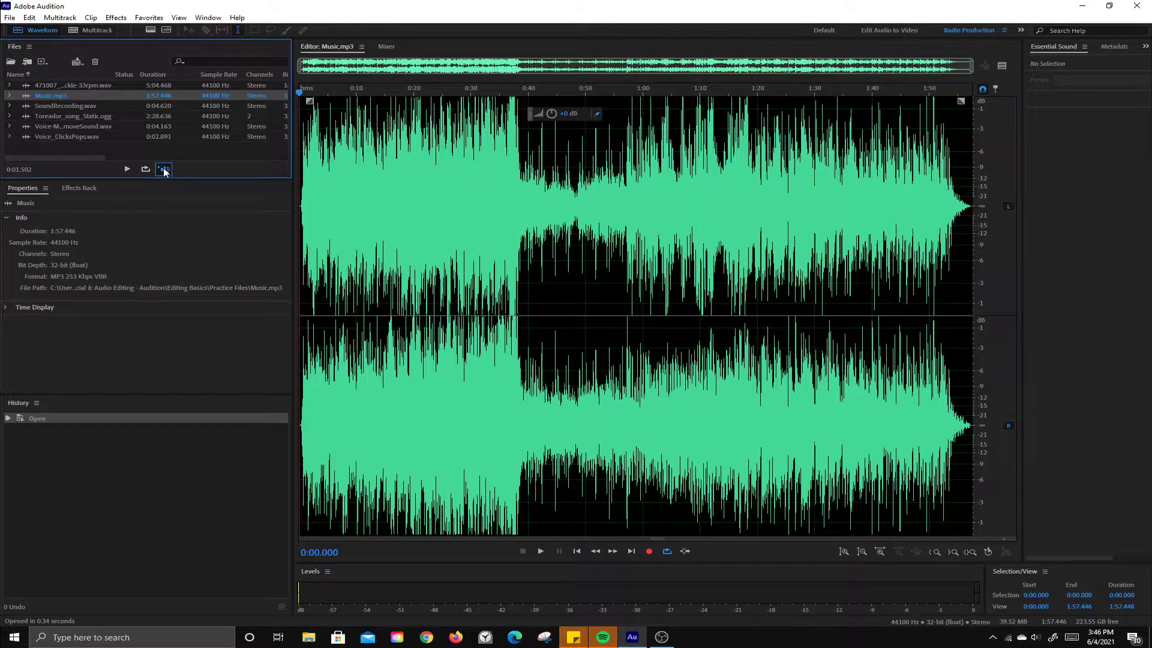
click(71, 107)
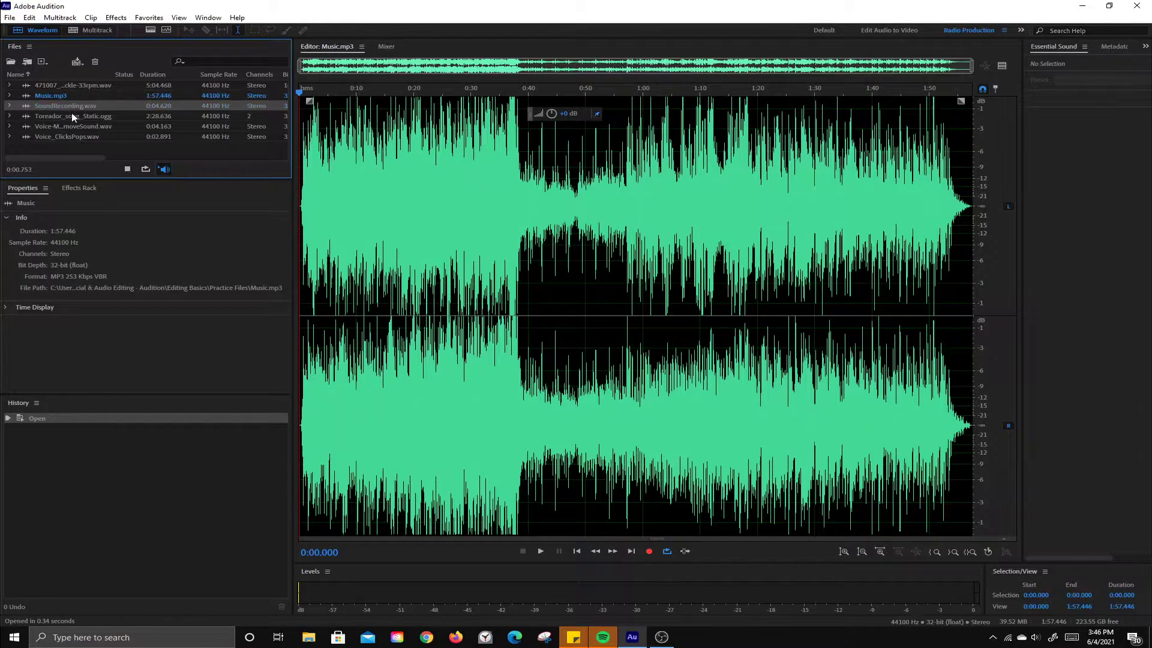
click(73, 117)
click(76, 126)
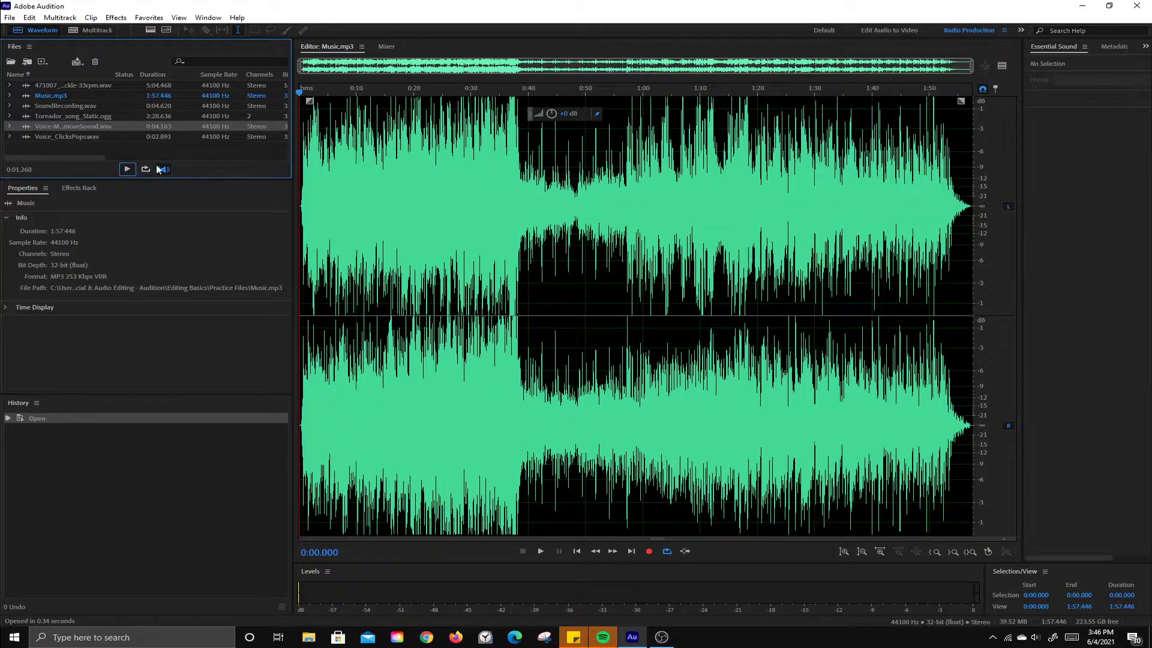
click(59, 96)
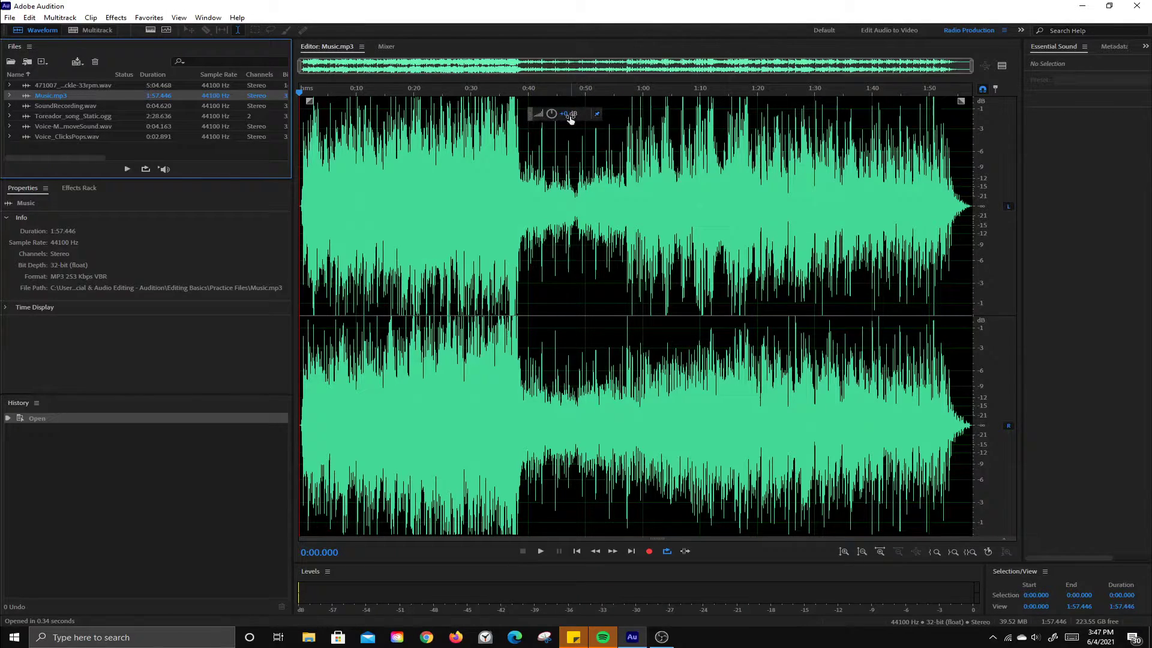
click(587, 138)
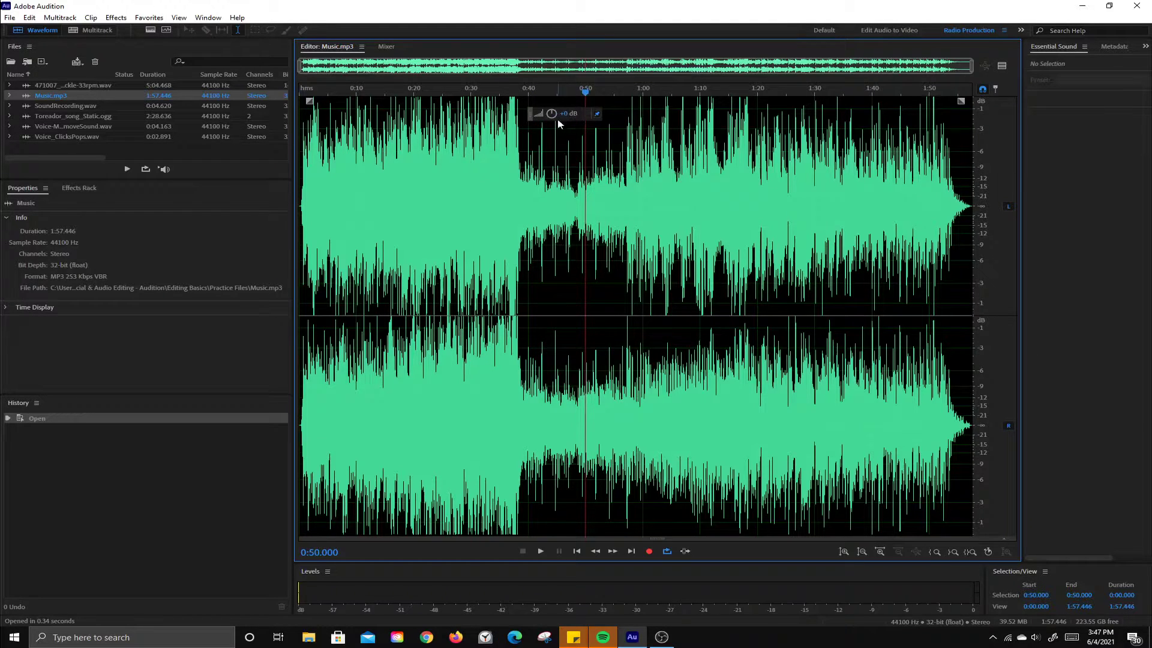
drag(552, 114, 566, 115)
key(ctrl+z)
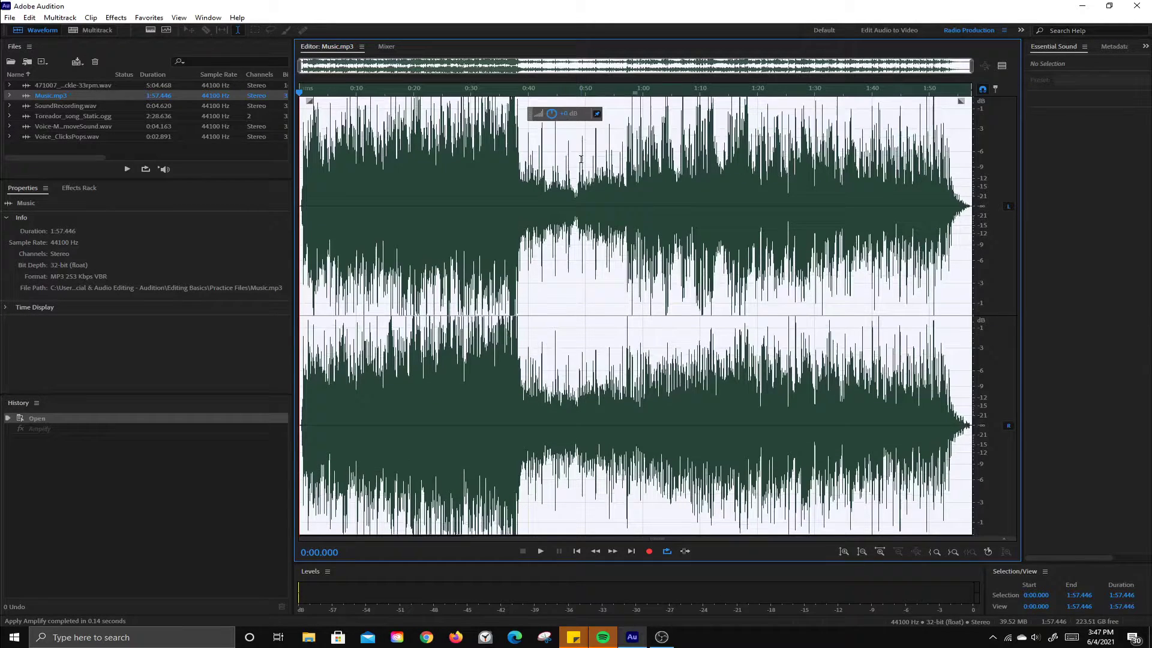
click(585, 188)
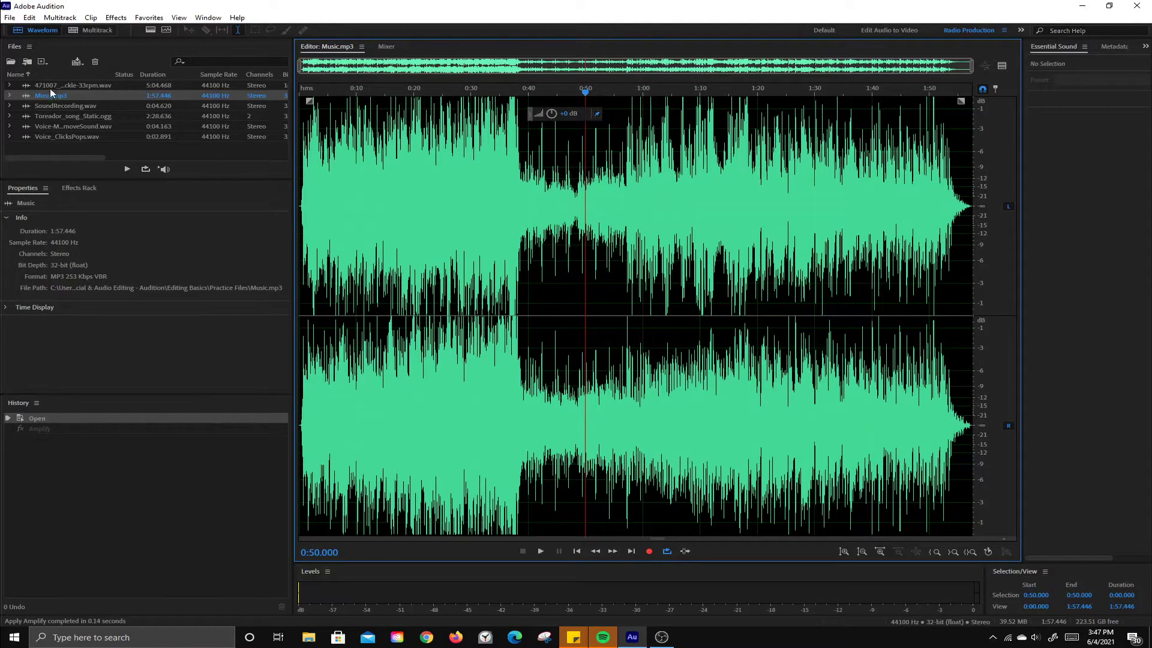
Open SoundRecording.wav, play and stop it, then scrub the playhead back to about 2.5 seconds
double_click(55, 105)
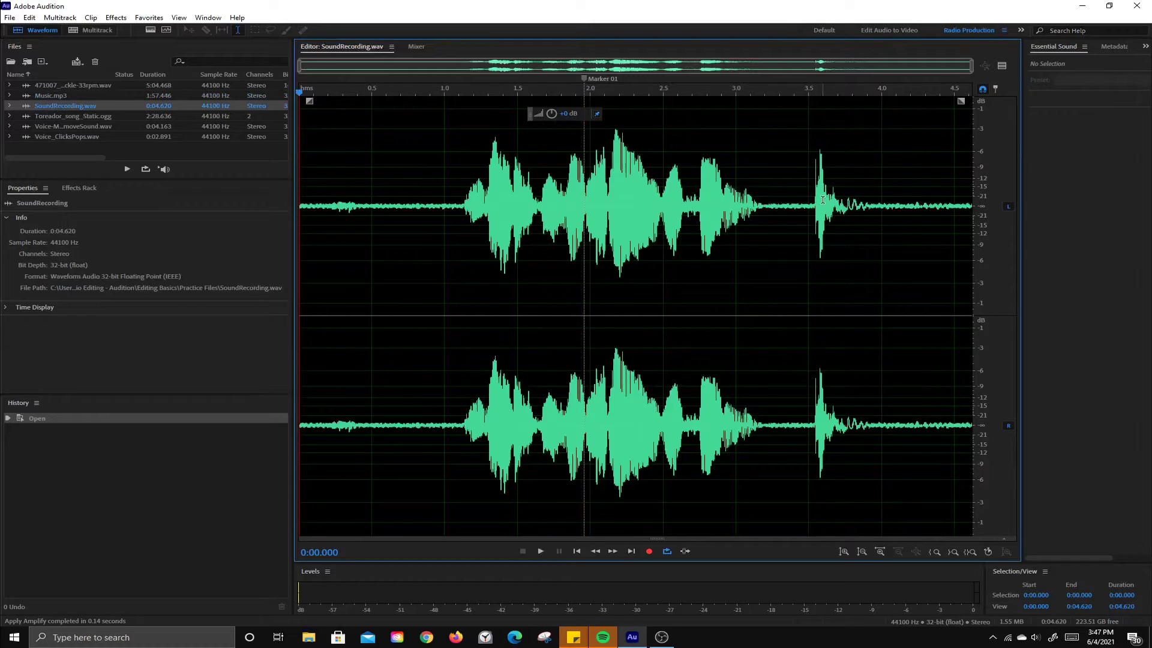
key(space)
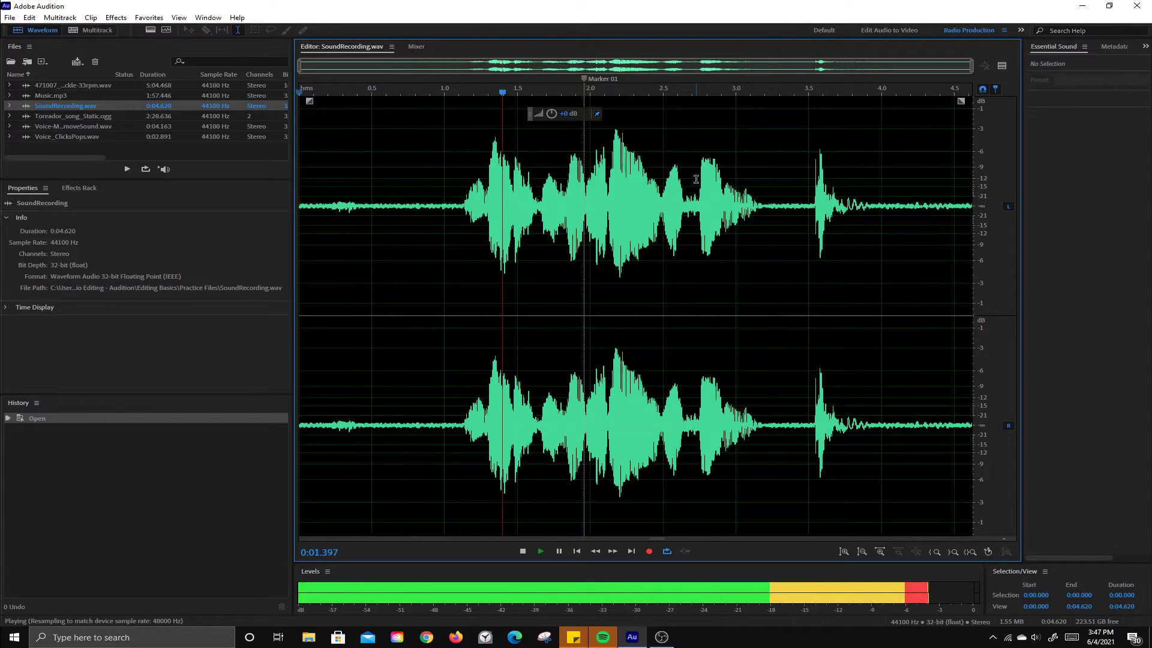
key(space)
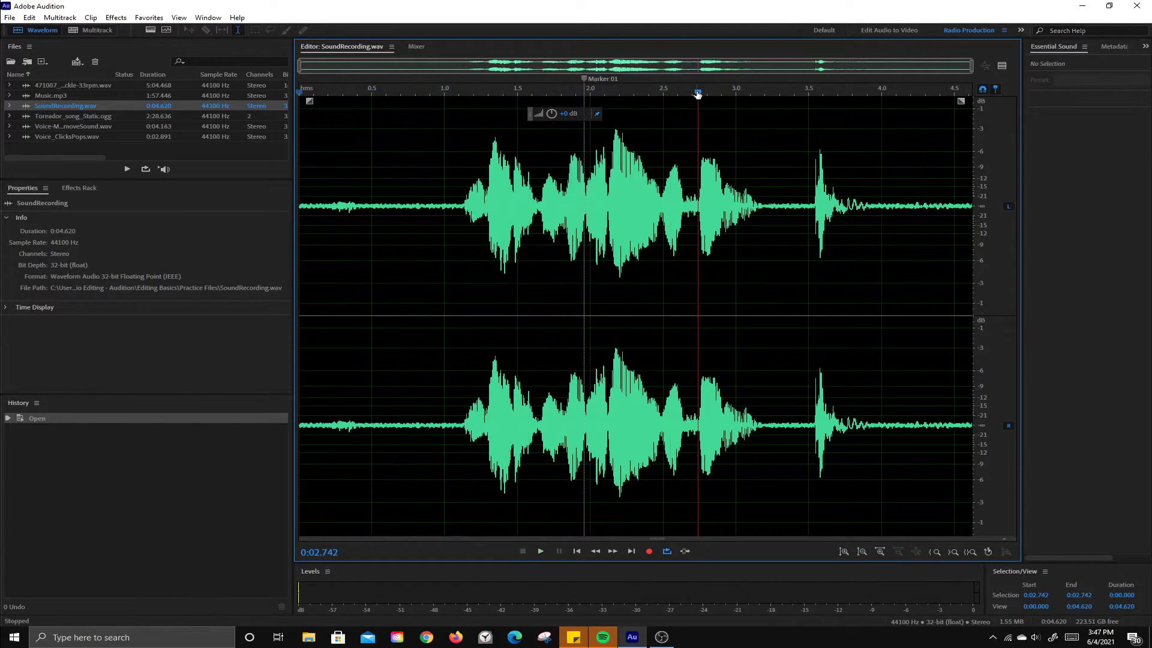
drag(698, 93, 670, 94)
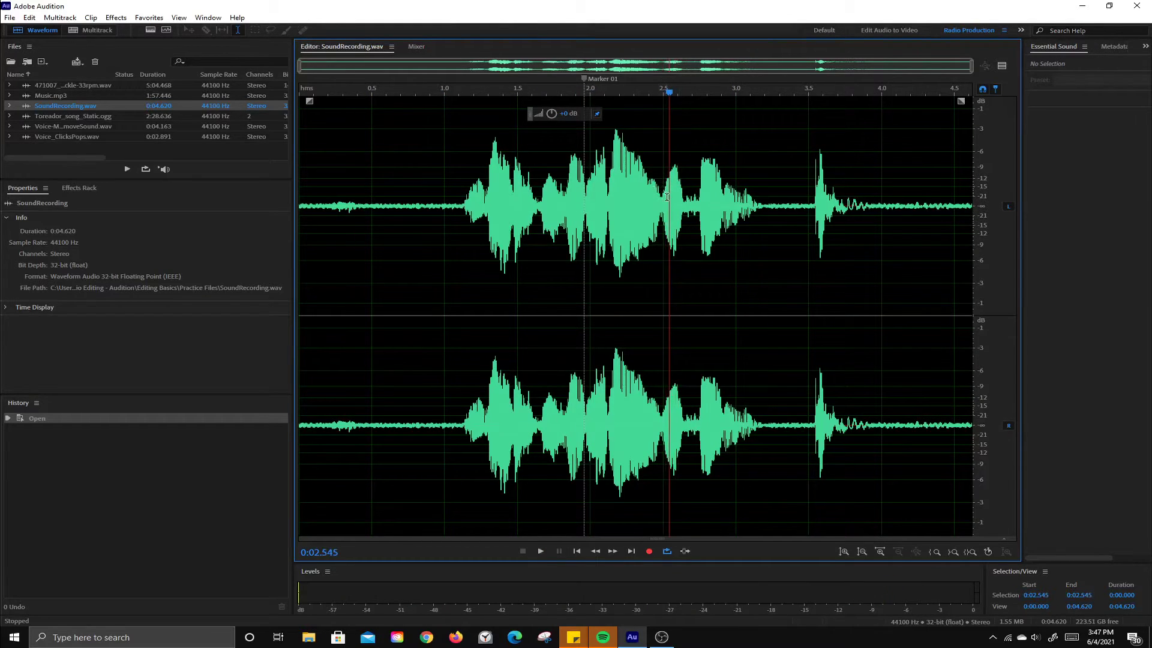
Zoom into the waveform around 2.5 seconds, then zoom back out
scroll(670, 194, up, 1)
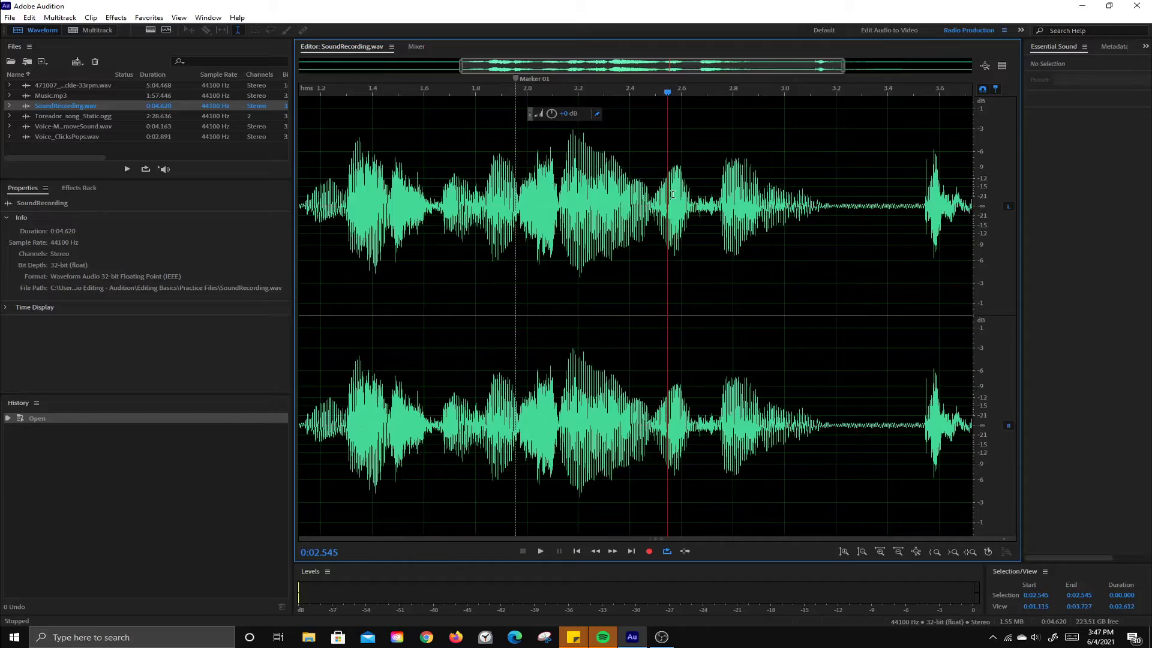
scroll(671, 194, up, 4)
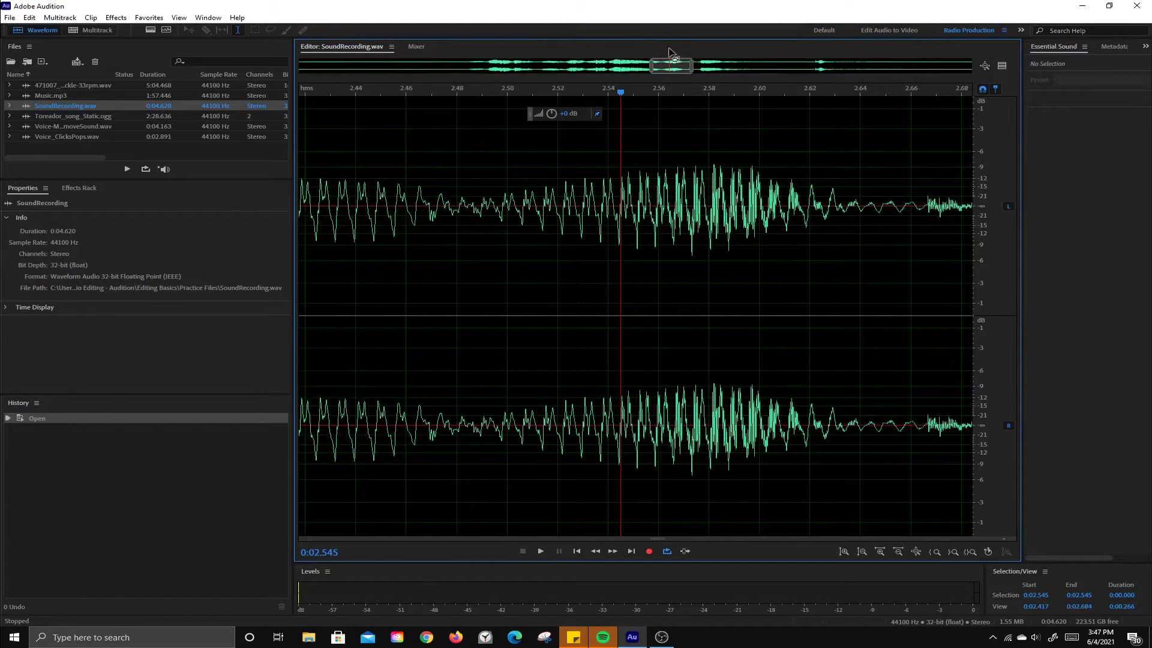
drag(669, 65, 657, 66)
scroll(787, 179, down, 8)
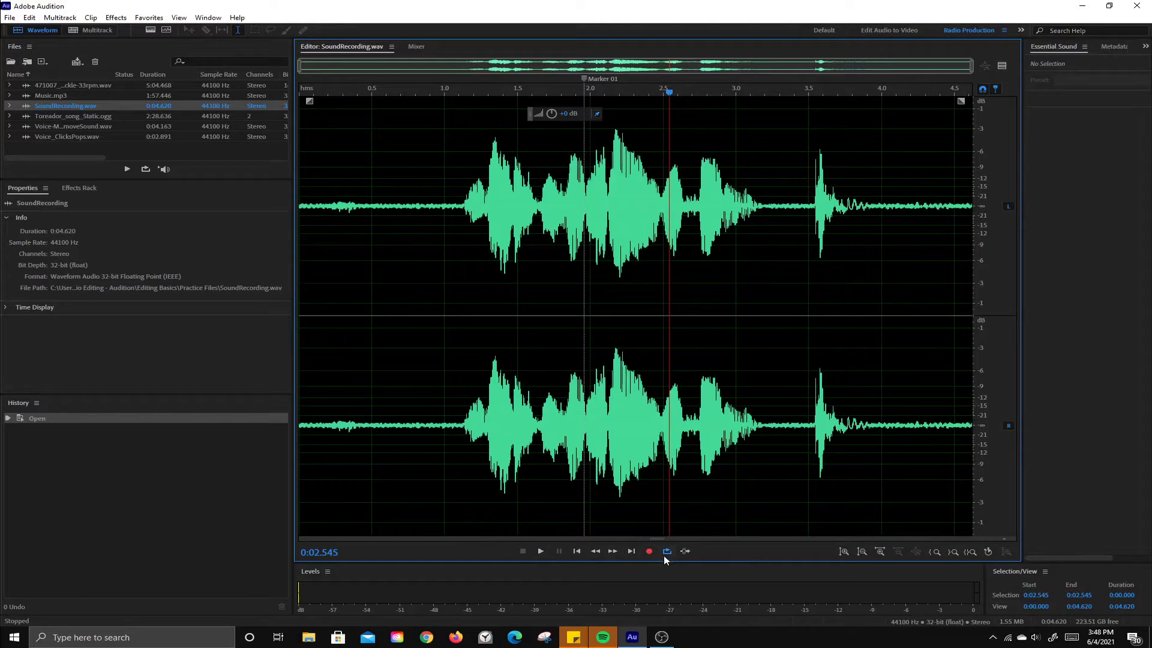
Loop-play the 2.500–2.652 s selection, then stop and clear it, leaving the playhead at 2.569
click(687, 334)
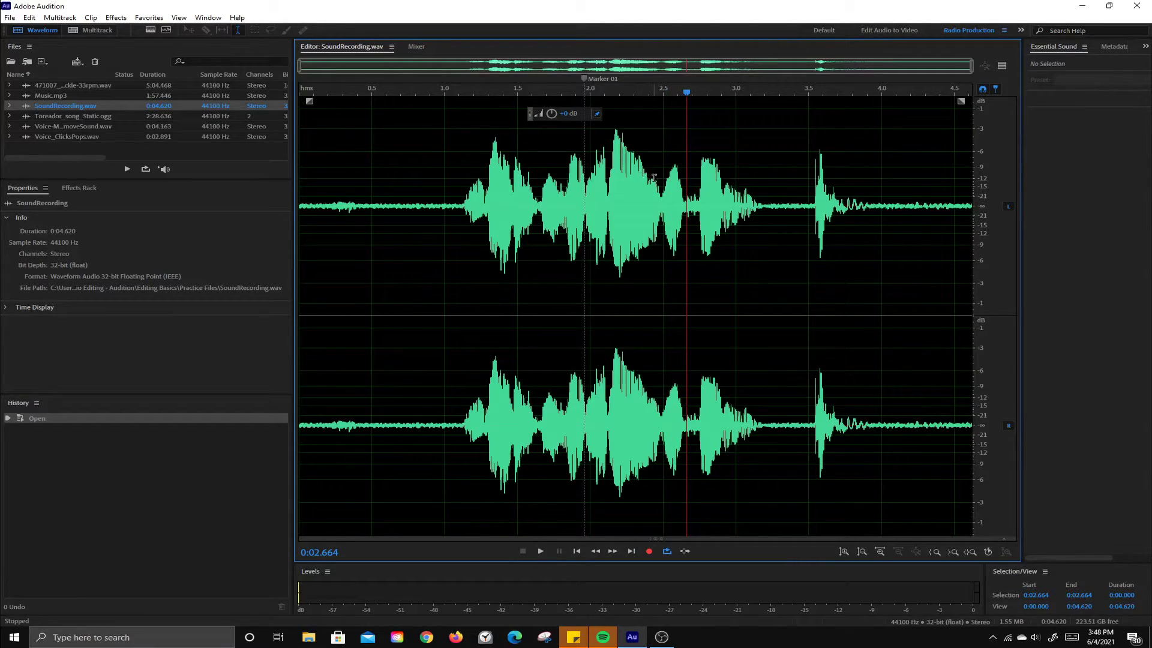
drag(663, 180, 684, 186)
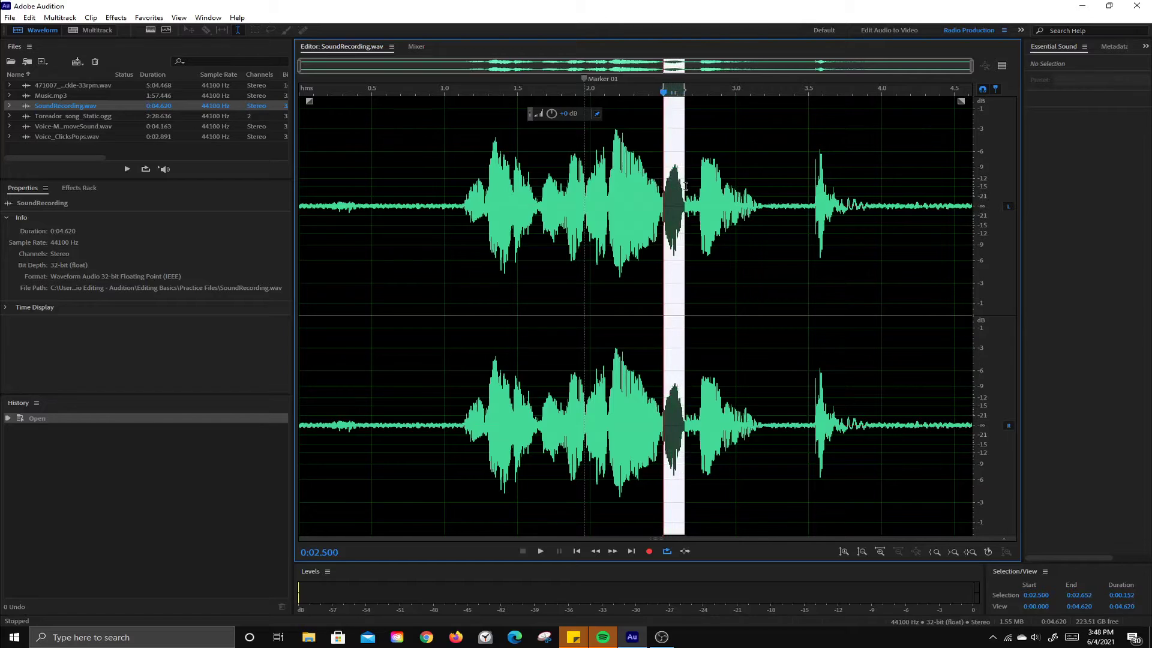
click(667, 552)
click(540, 551)
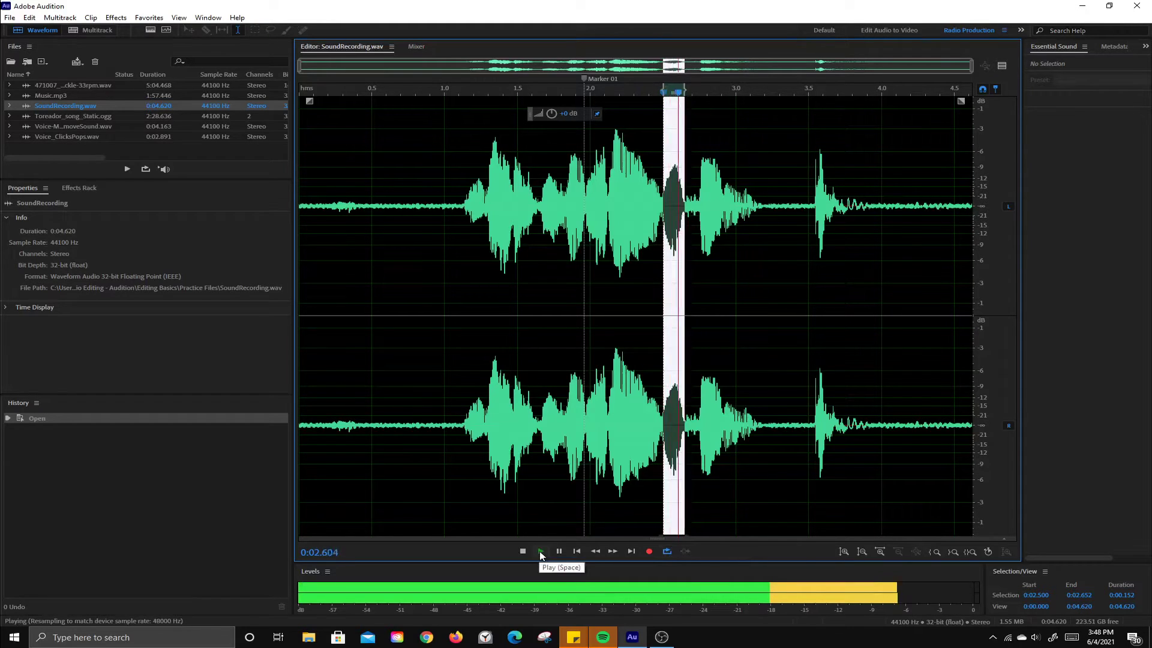
click(524, 551)
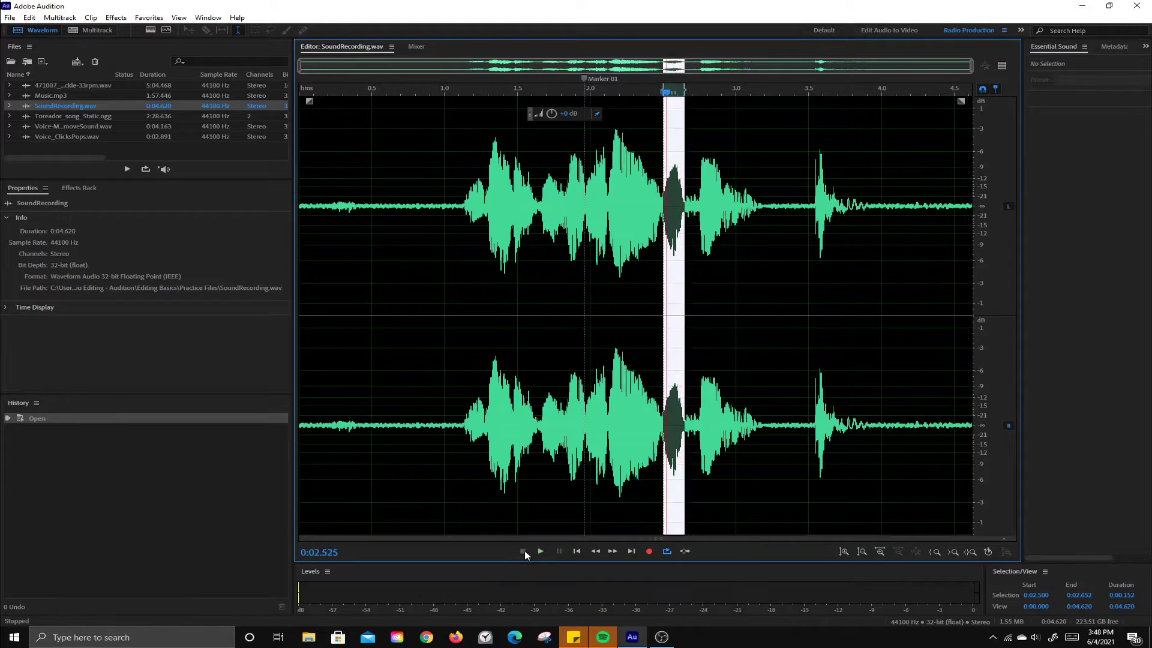
click(672, 470)
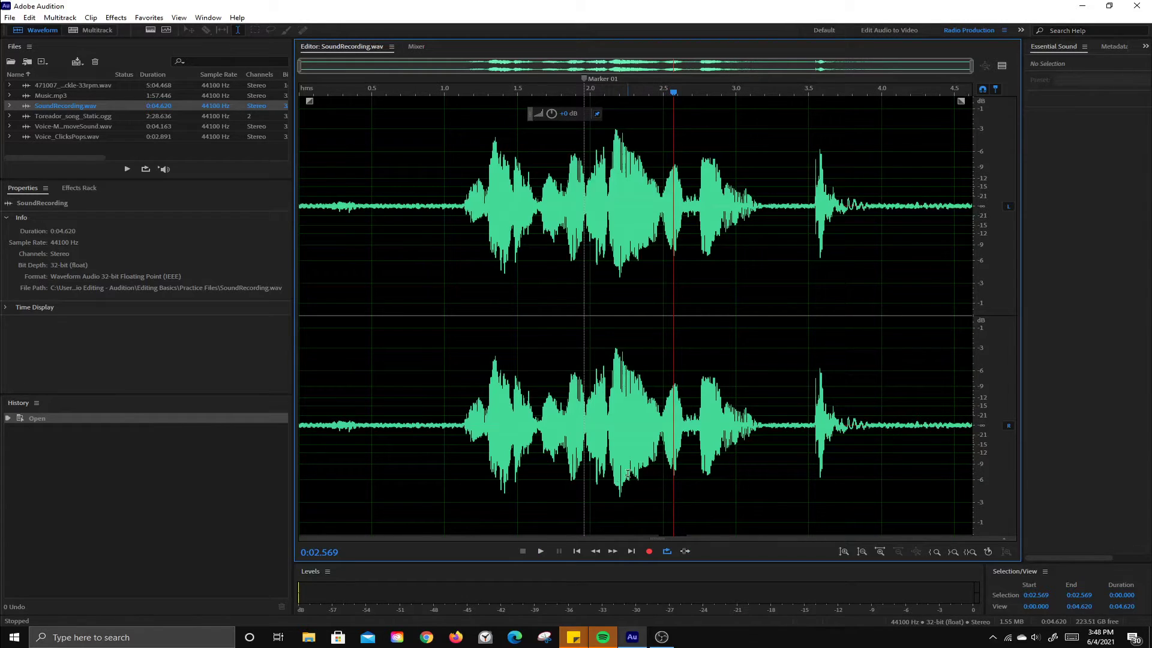
Play and stop the recording from 2.569 and 1.416, then rewind to 0:00.763 and stop
key(space)
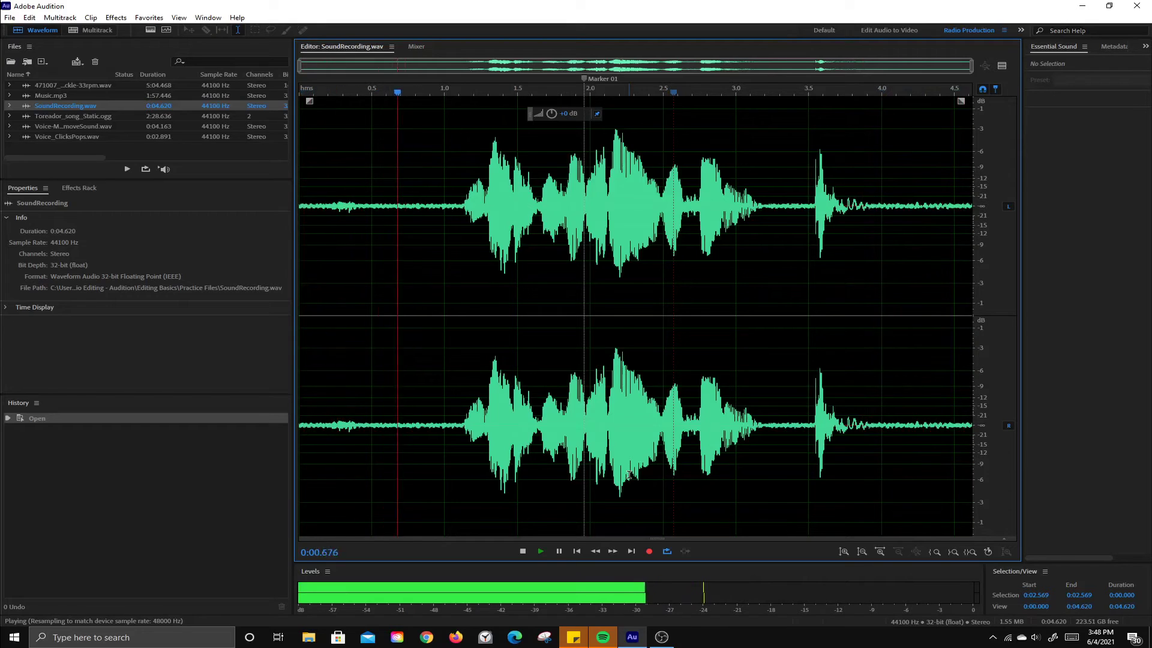
key(space)
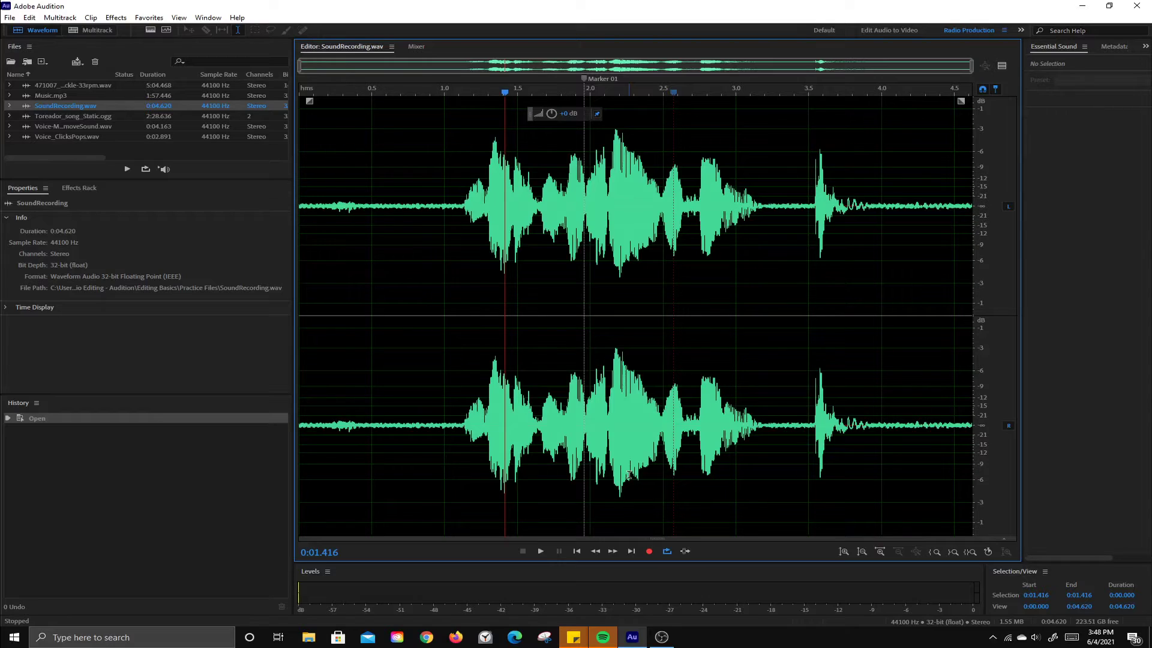
key(space)
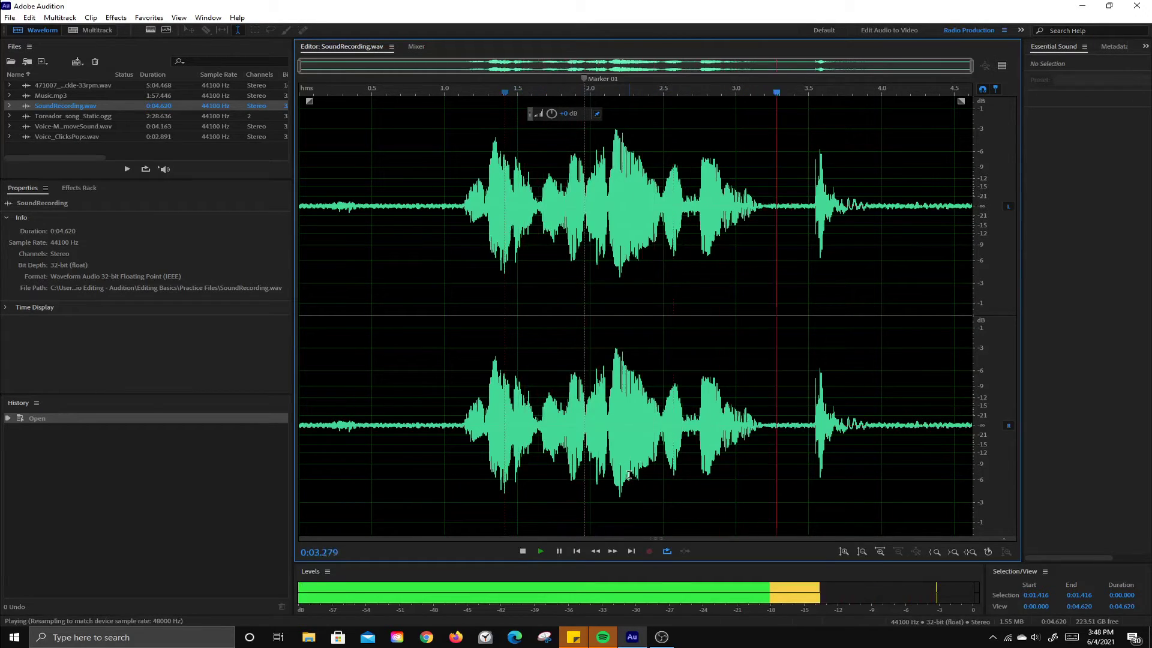
key(space)
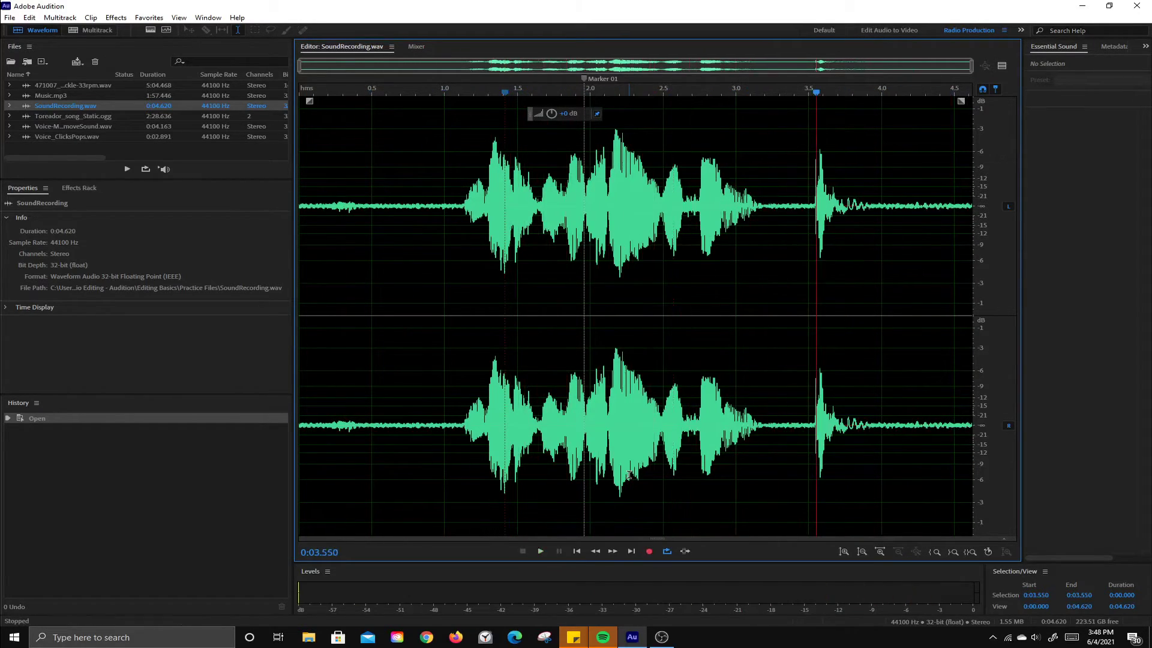
key(space)
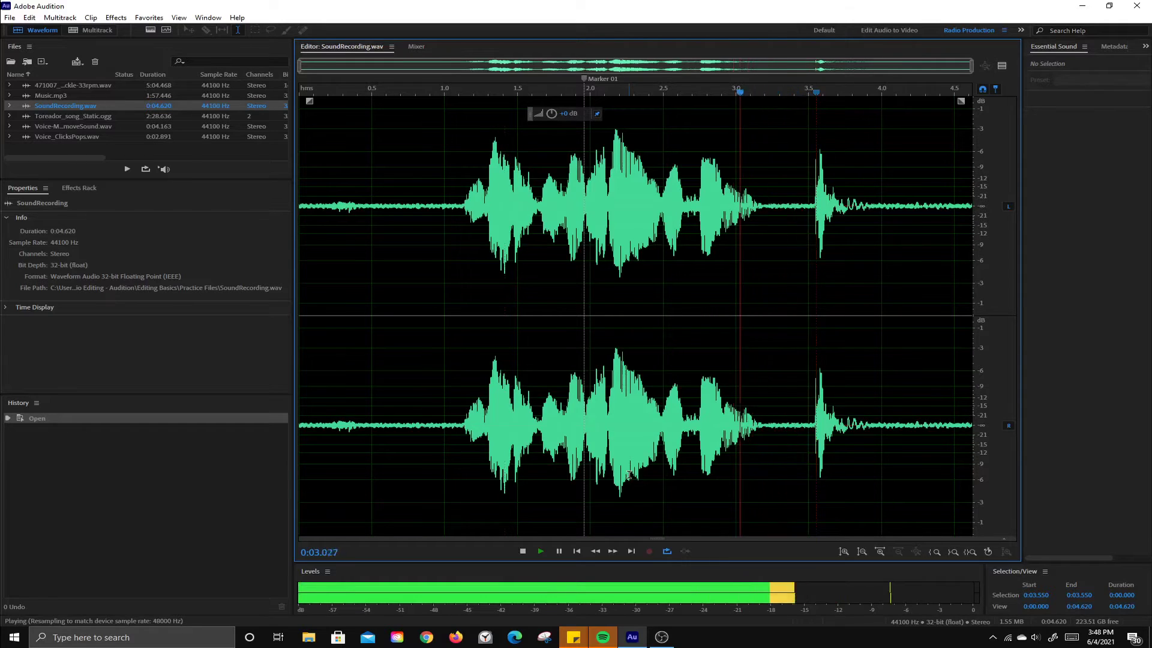
key(alt+Left)
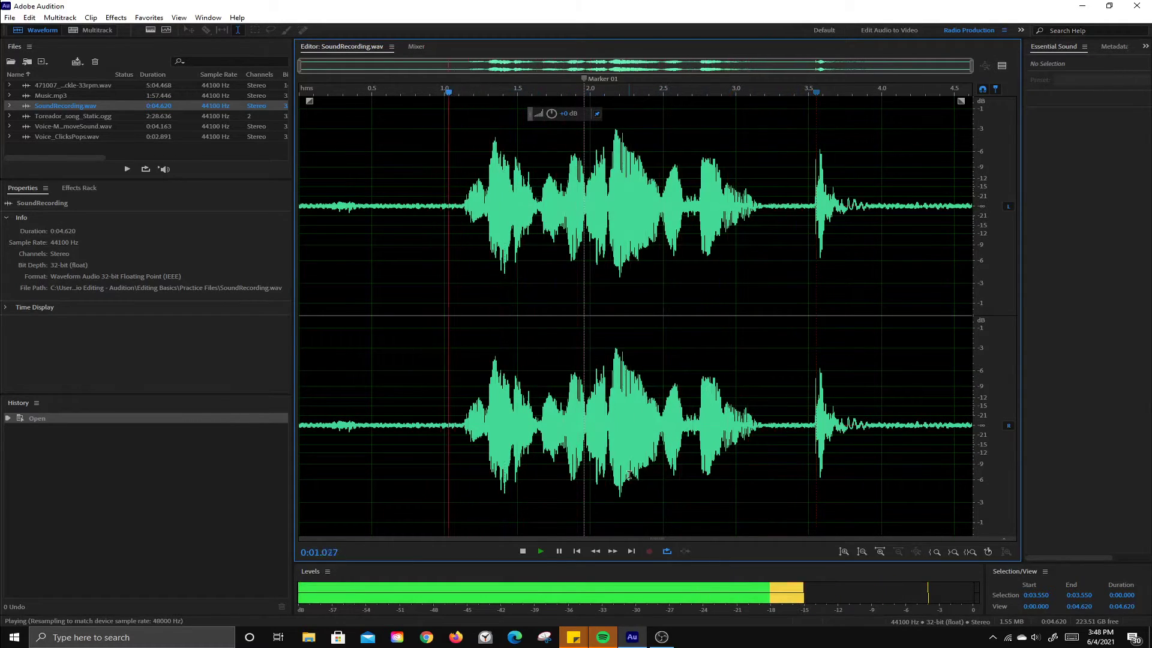
key(space)
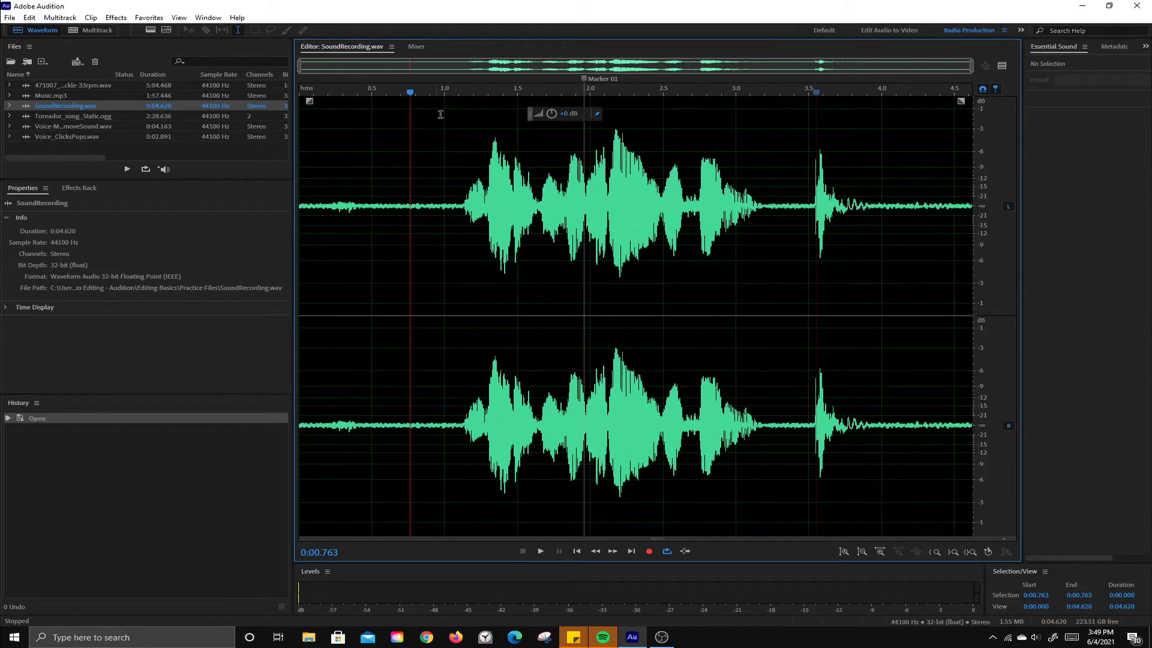
Record a take over the audio from 0:00.881, stop it, then undo it with Ctrl+Z
drag(411, 93, 426, 93)
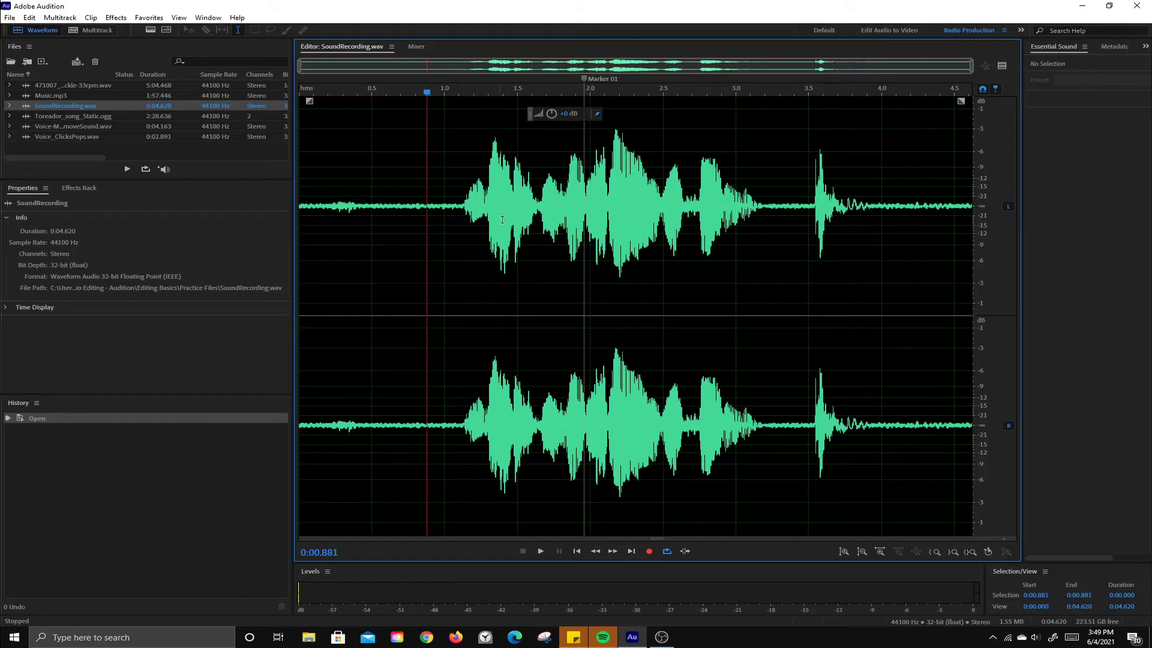
click(652, 553)
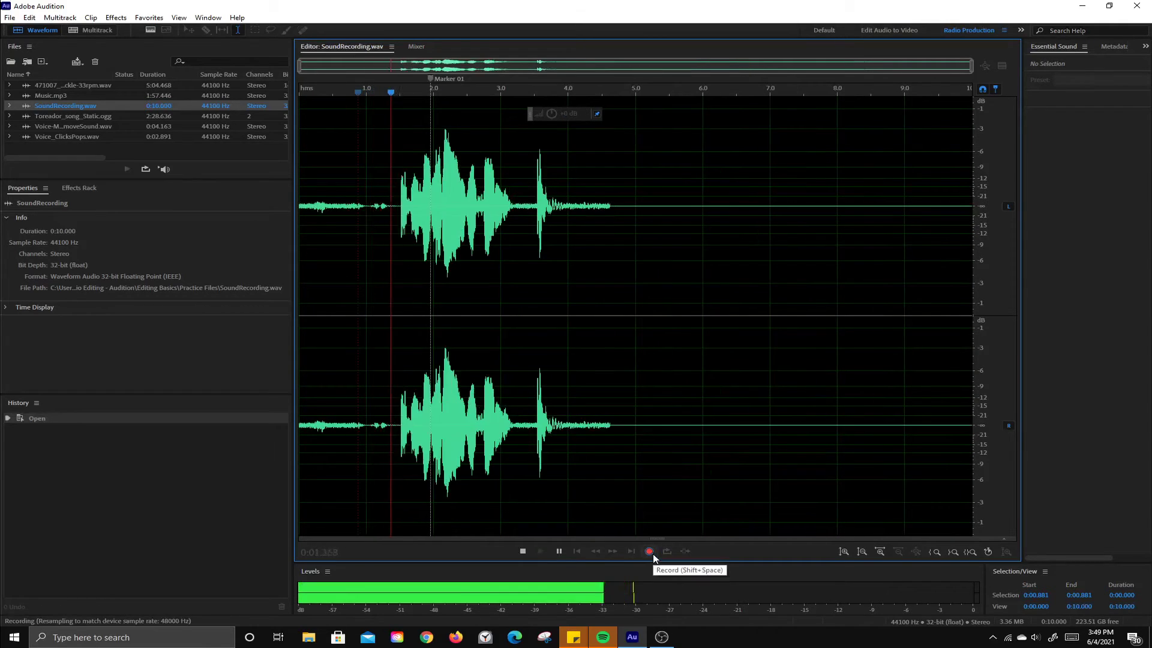
click(650, 552)
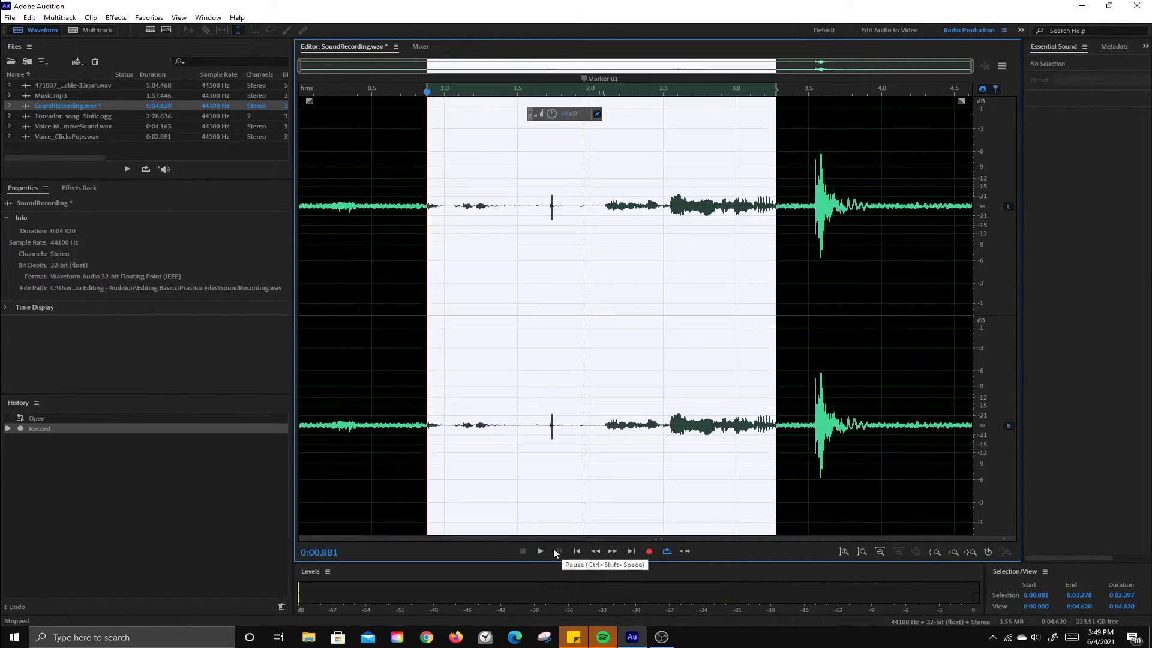
click(736, 267)
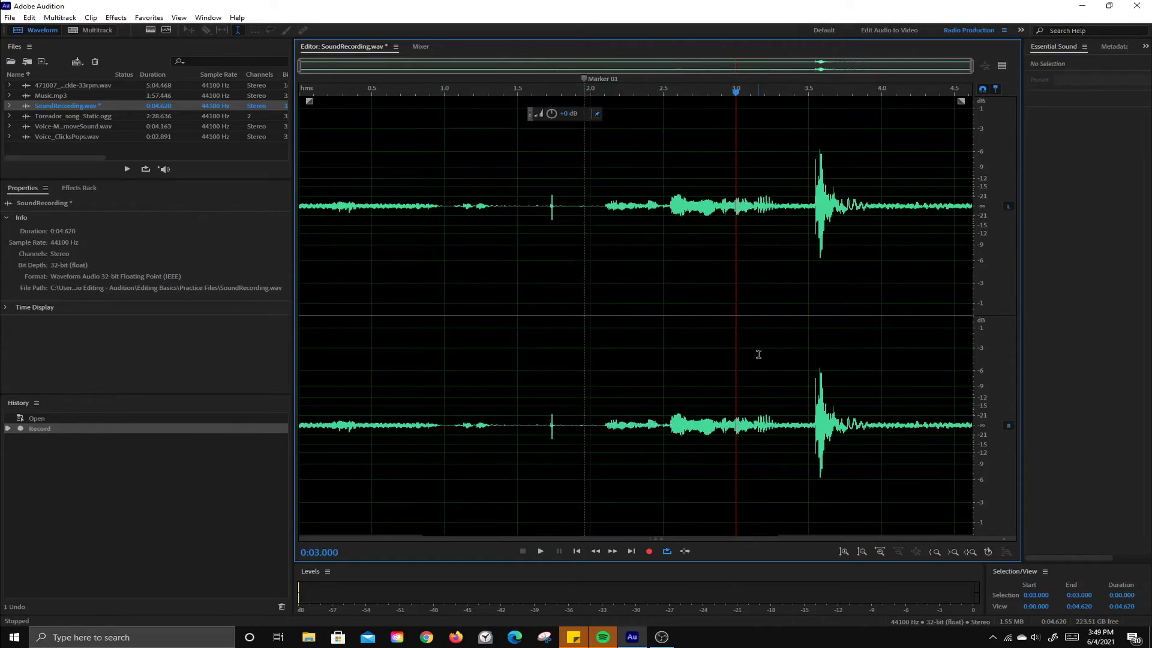
key(ctrl+z)
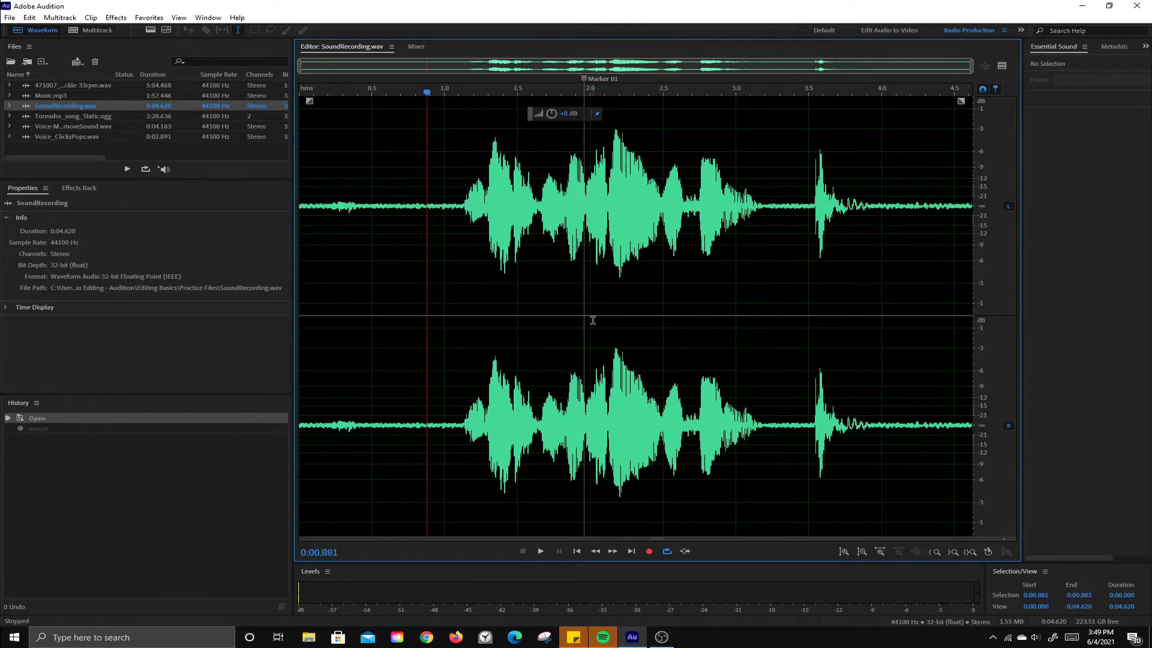
Widen the left panels and make the Files panel taller to show more file columns
drag(293, 207, 430, 213)
drag(351, 178, 359, 358)
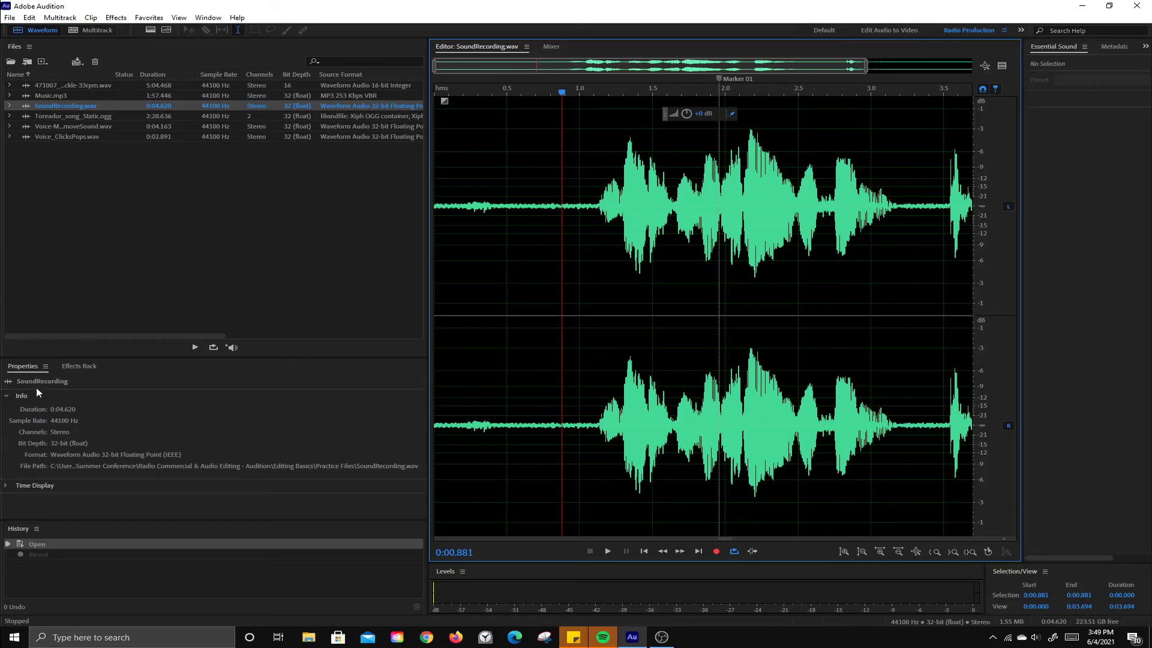
click(73, 366)
click(18, 367)
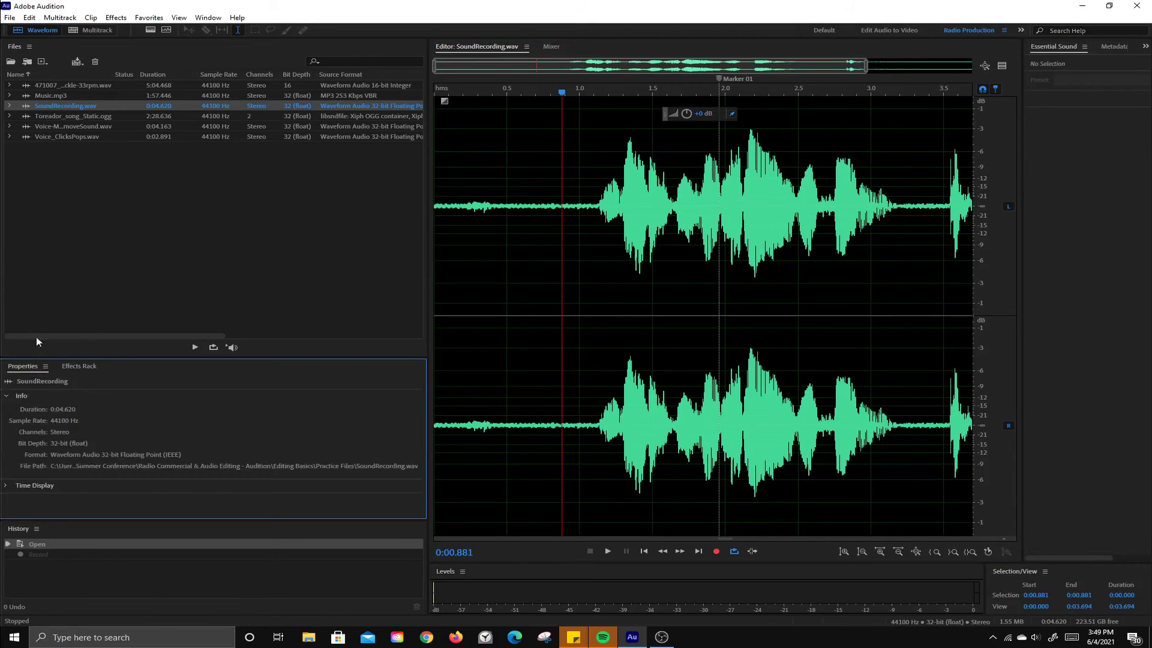
click(21, 47)
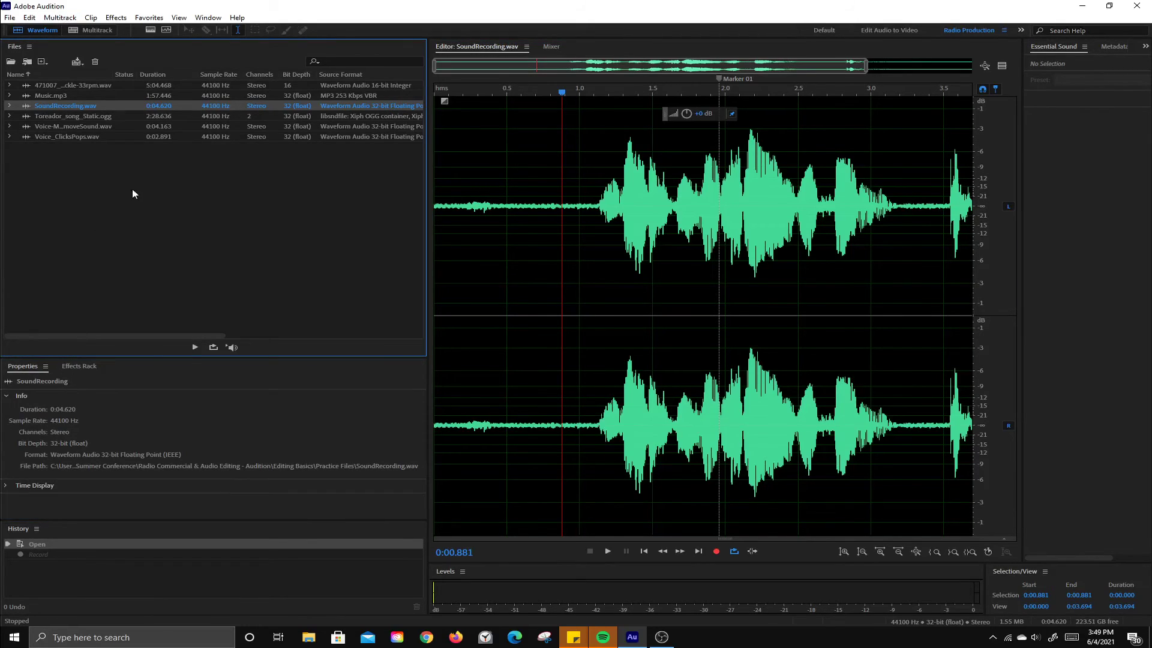
Reset the Radio Production workspace to its saved layout
click(208, 18)
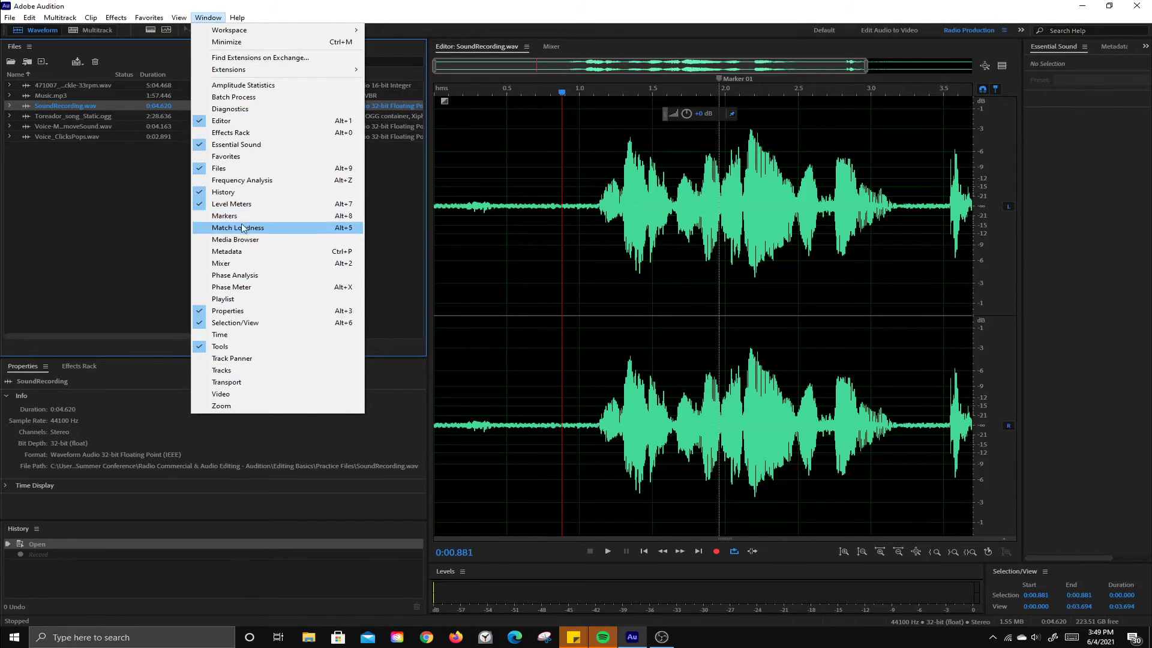
mouse_move(231, 31)
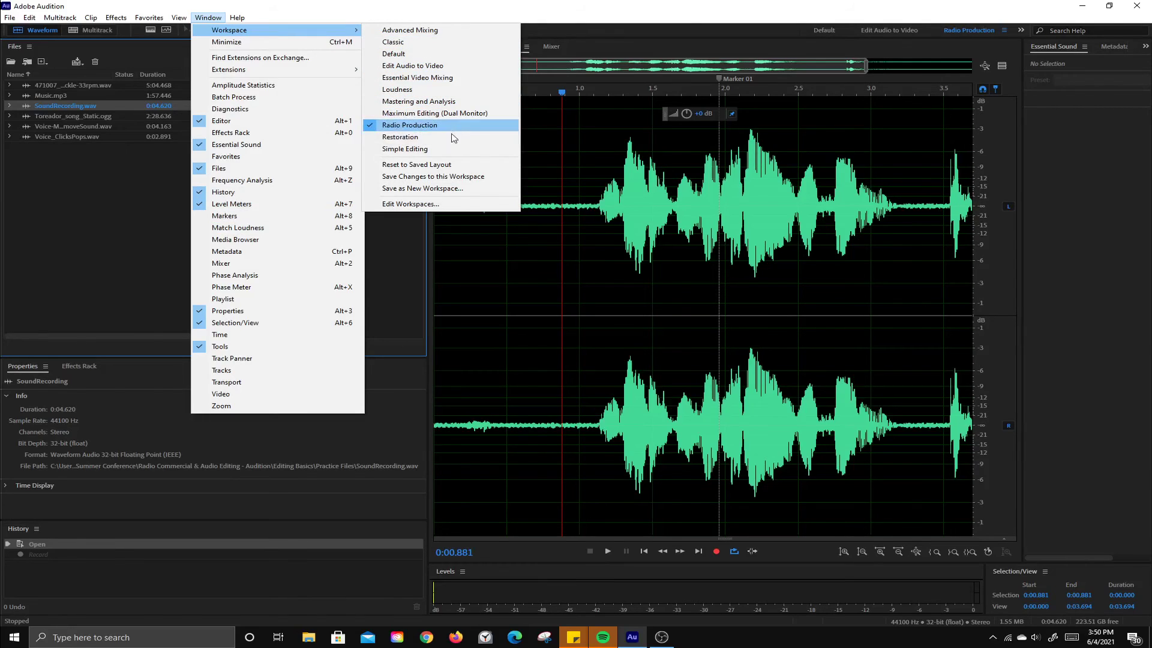
click(413, 165)
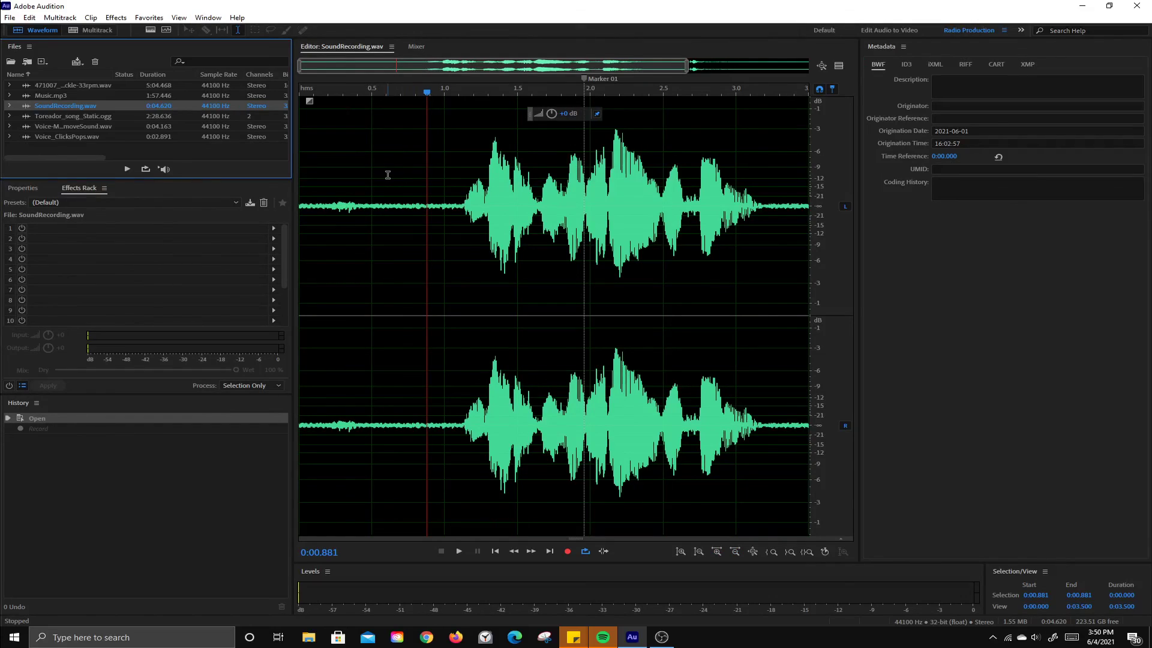